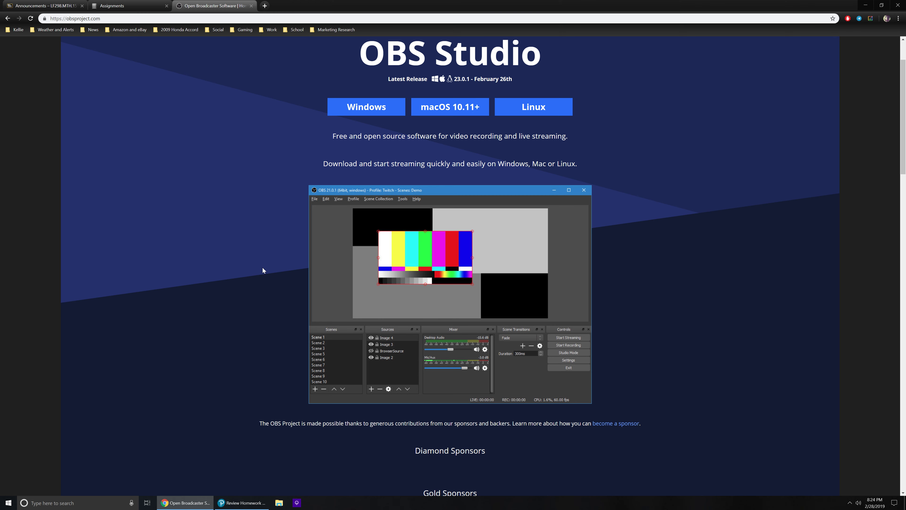
{"action": "scroll", "coordinate": [256, 259], "scroll_direction": "up", "scroll_amount": 2}
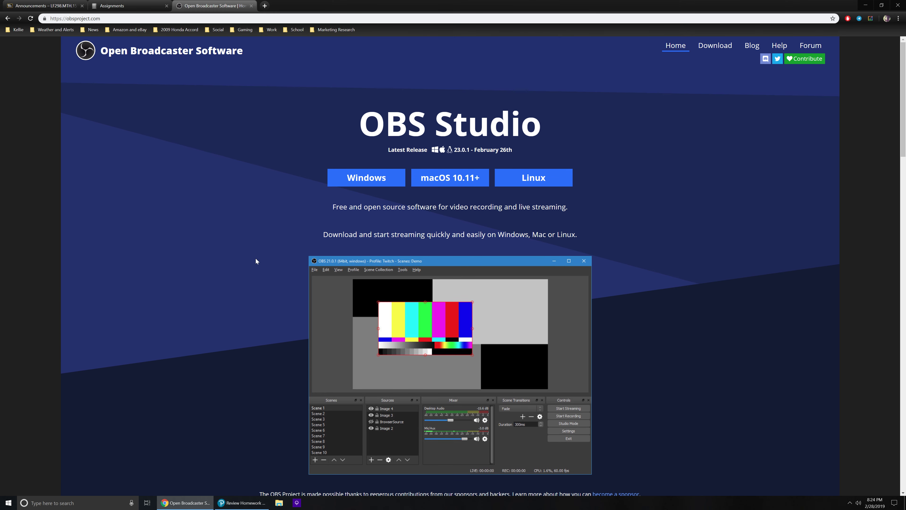
{"action": "scroll", "coordinate": [256, 261], "scroll_direction": "down", "scroll_amount": 1}
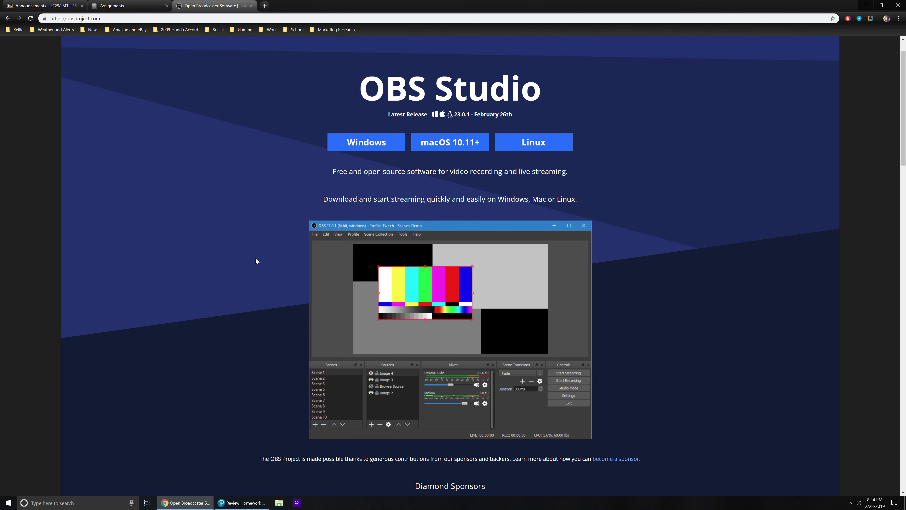
{"action": "scroll", "coordinate": [278, 221], "scroll_direction": "up", "scroll_amount": 1}
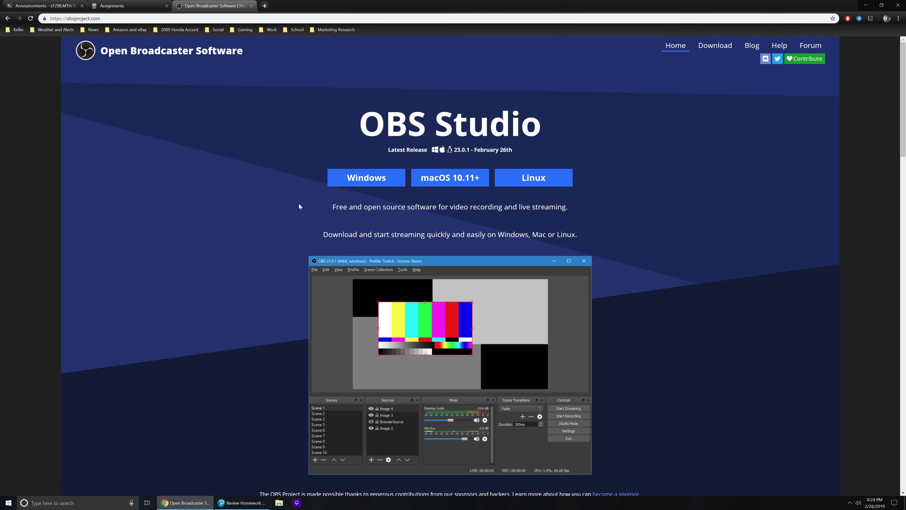
Minimize the OBS website window, then reposition and narrow the Review Homework window to free space beside it.
{"action": "left_click", "coordinate": [865, 5]}
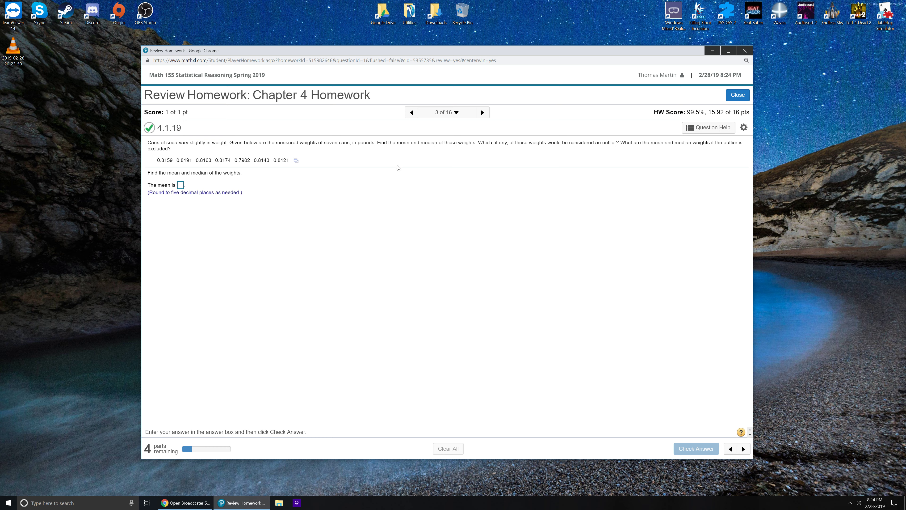
{"action": "left_click_drag", "start_coordinate": [474, 53], "coordinate": [421, 61]}
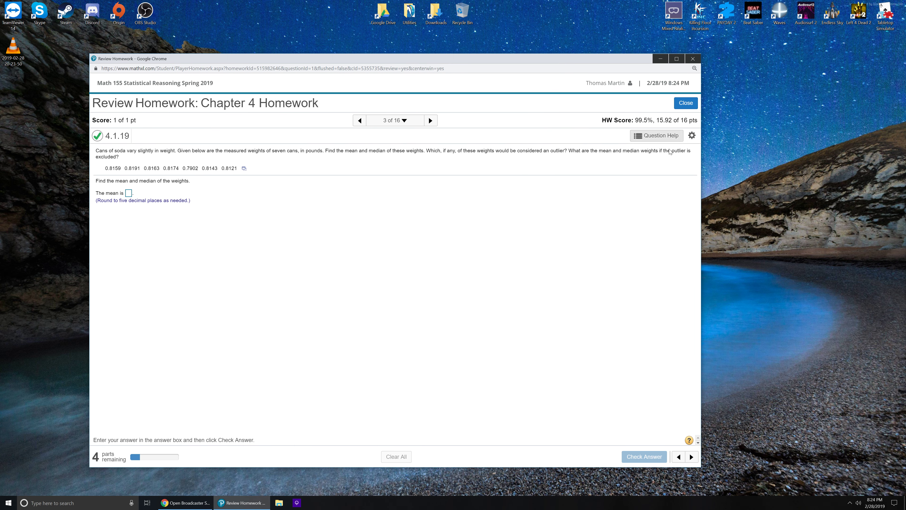
{"action": "left_click_drag", "start_coordinate": [700, 161], "coordinate": [529, 159]}
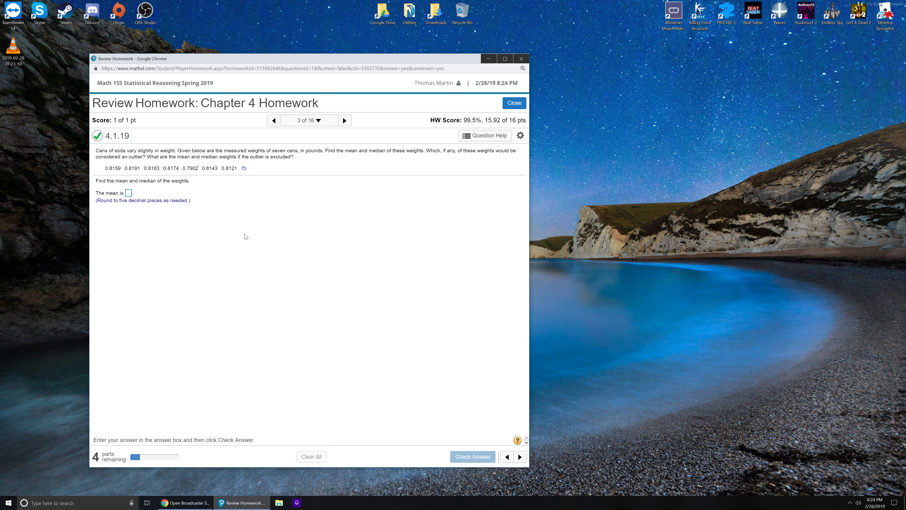
Open the soda can weights of question 4.1.19 in StatCrunch and place its window beside the homework.
{"action": "left_click", "coordinate": [243, 168]}
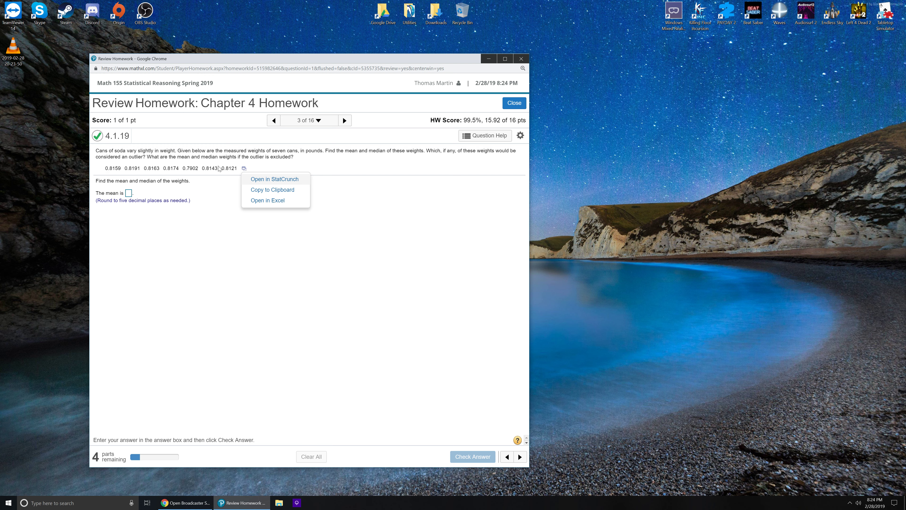
{"action": "left_click", "coordinate": [301, 185]}
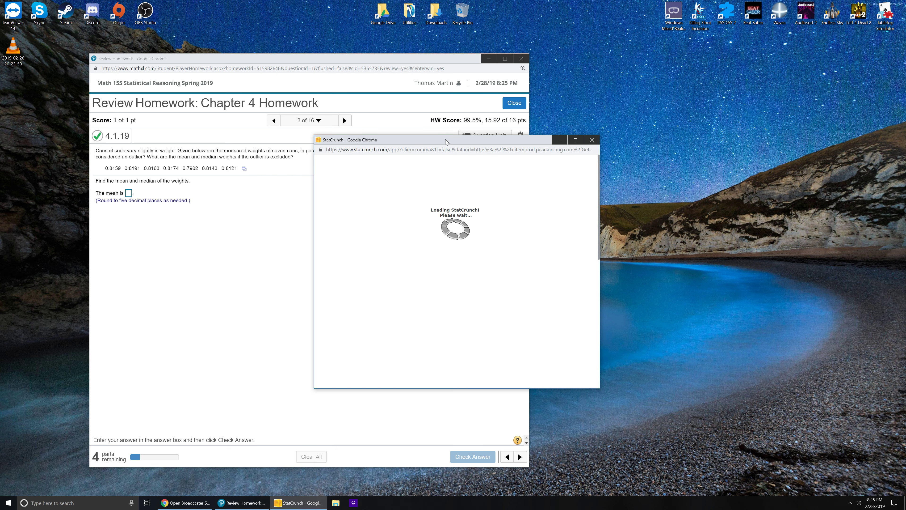
{"action": "left_click_drag", "start_coordinate": [447, 144], "coordinate": [681, 116]}
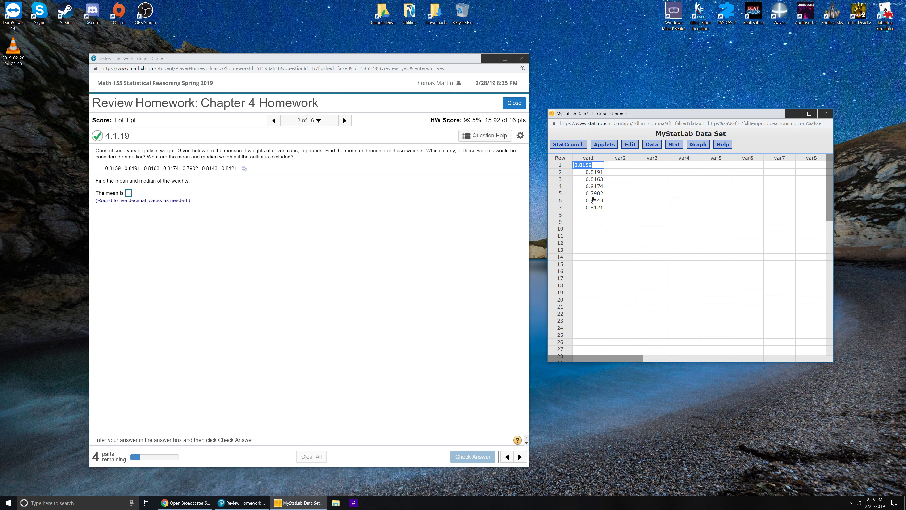
{"action": "left_click", "coordinate": [595, 208]}
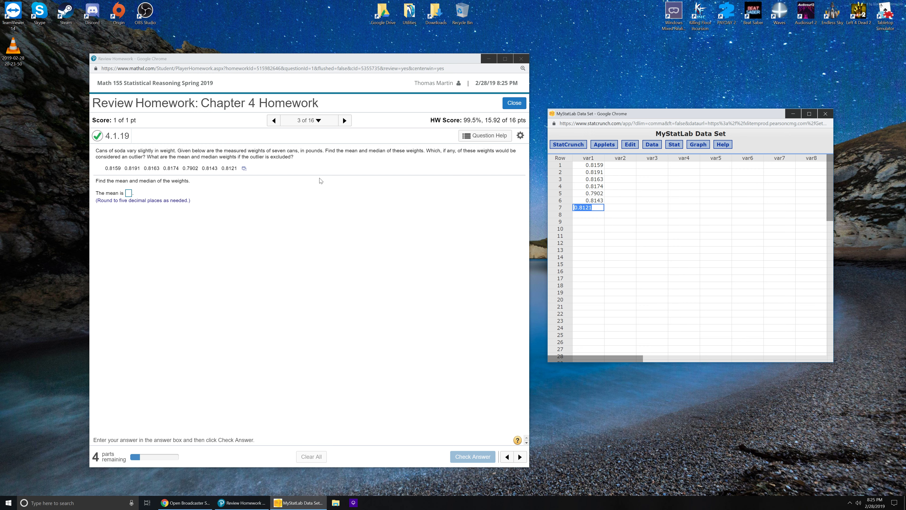
{"action": "left_click", "coordinate": [638, 189]}
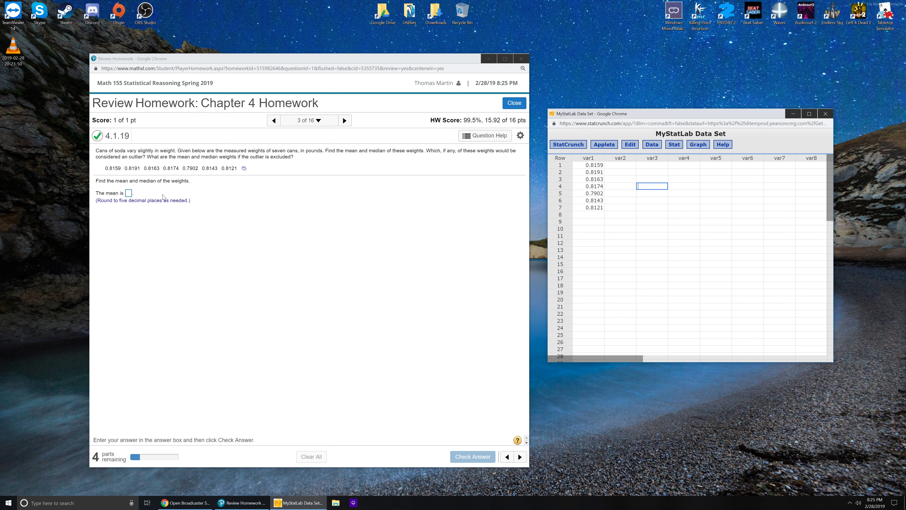
{"action": "left_click", "coordinate": [614, 181]}
Set up column summary statistics in StatCrunch with var1 as the selected column.
{"action": "left_click", "coordinate": [679, 146]}
{"action": "mouse_move", "coordinate": [684, 163]}
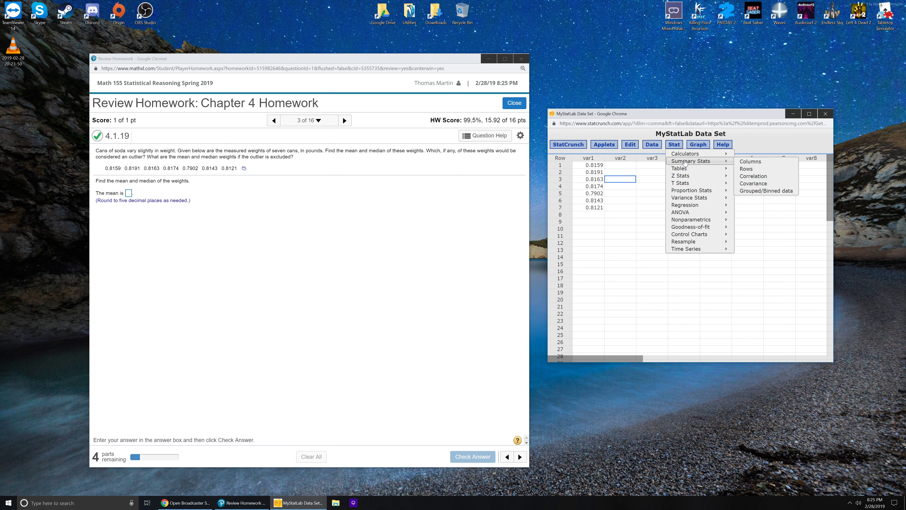
{"action": "left_click", "coordinate": [757, 163]}
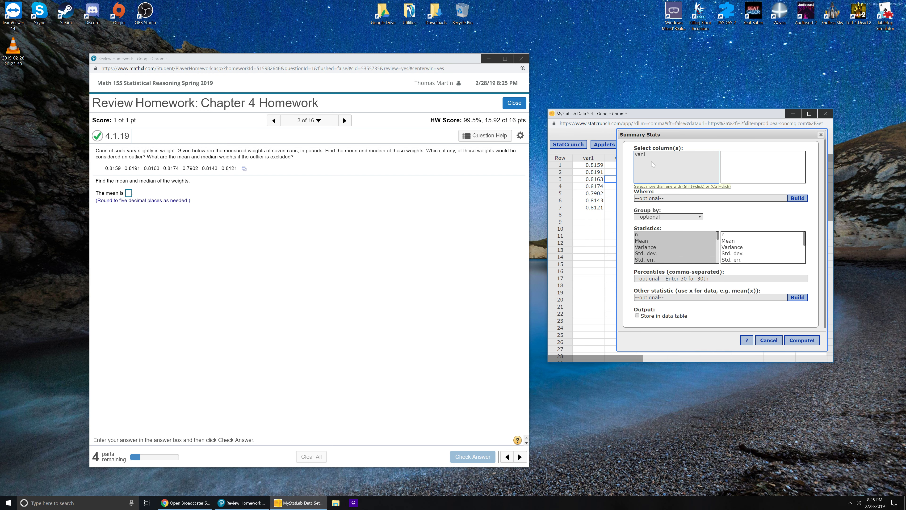
{"action": "left_click", "coordinate": [649, 155]}
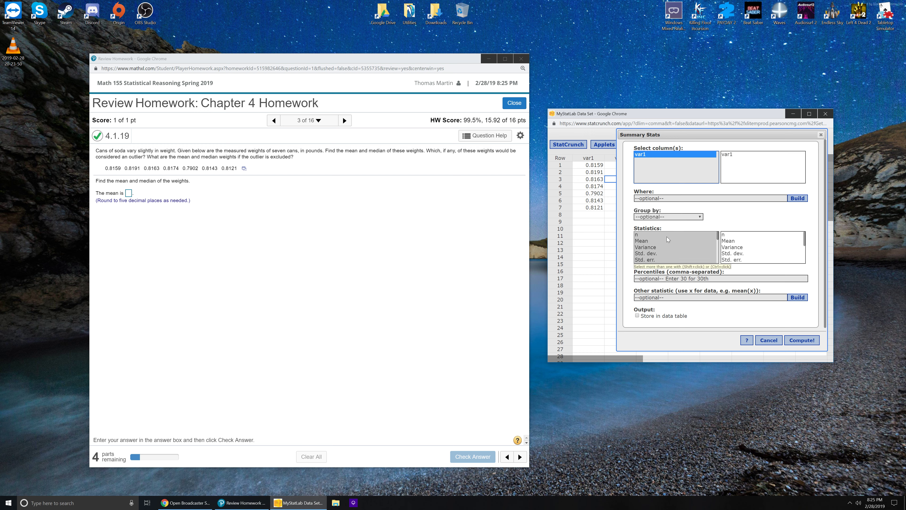
Compute only the Mean and Median of var1 and move the results window below the data.
{"action": "left_click", "coordinate": [643, 241]}
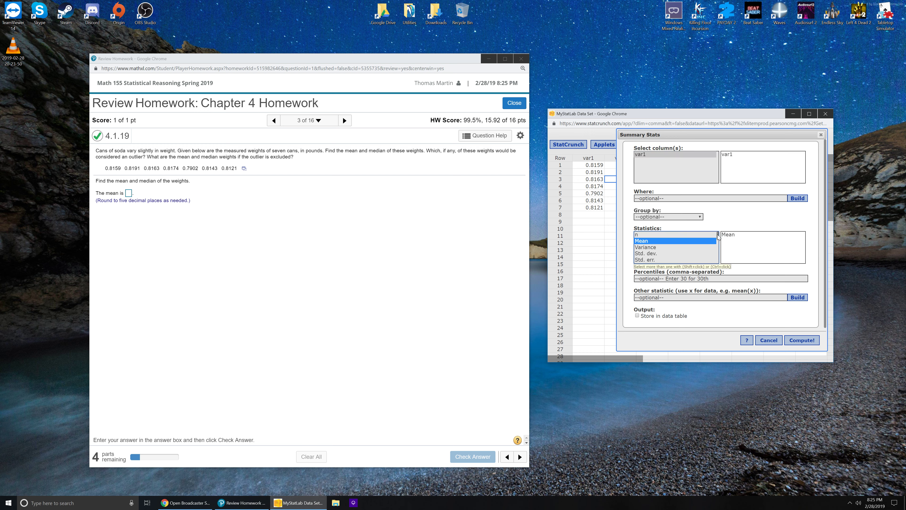
{"action": "scroll", "coordinate": [718, 239], "scroll_direction": "down", "scroll_amount": 1}
{"action": "left_click_drag", "start_coordinate": [719, 238], "coordinate": [718, 241]}
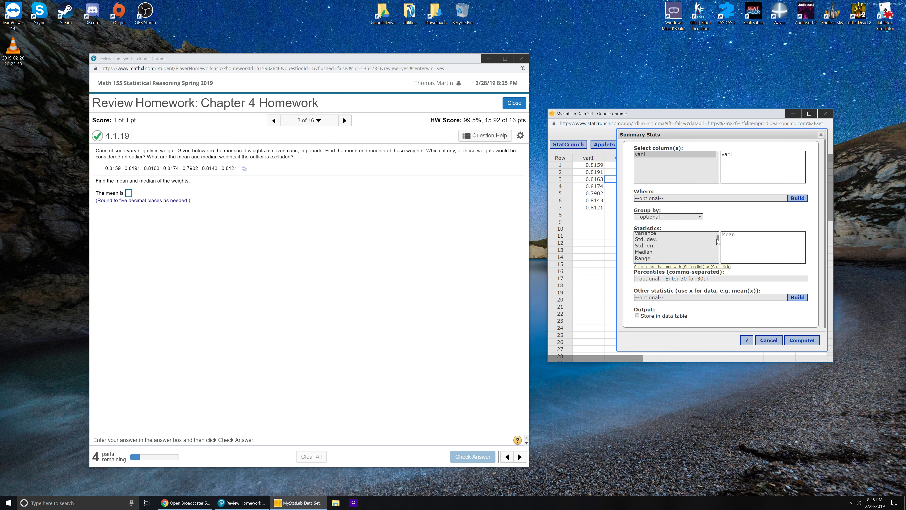
{"action": "left_click", "coordinate": [652, 253]}
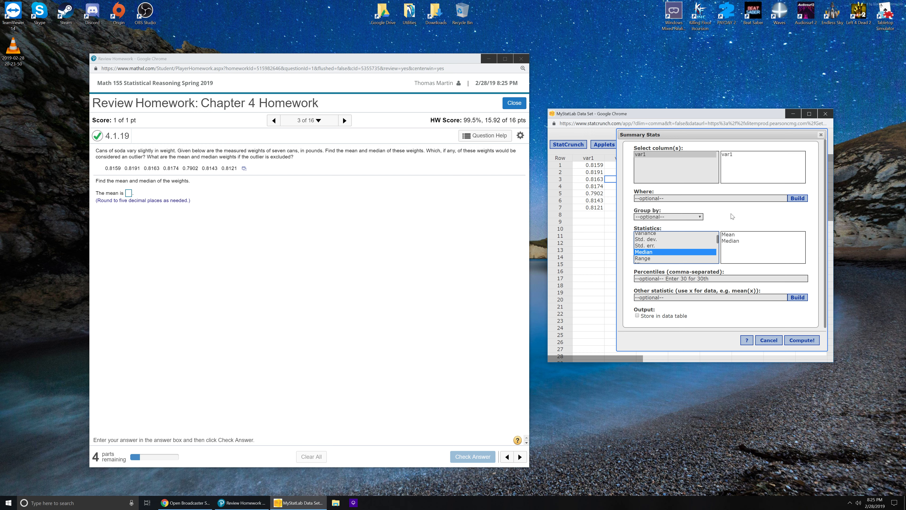
{"action": "left_click", "coordinate": [799, 340]}
{"action": "left_click_drag", "start_coordinate": [774, 180], "coordinate": [682, 230]}
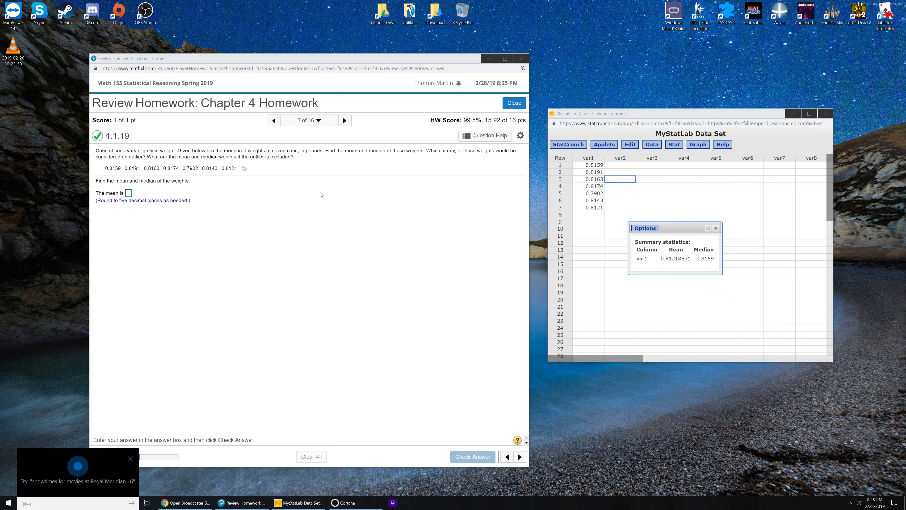
{"action": "left_click", "coordinate": [252, 283]}
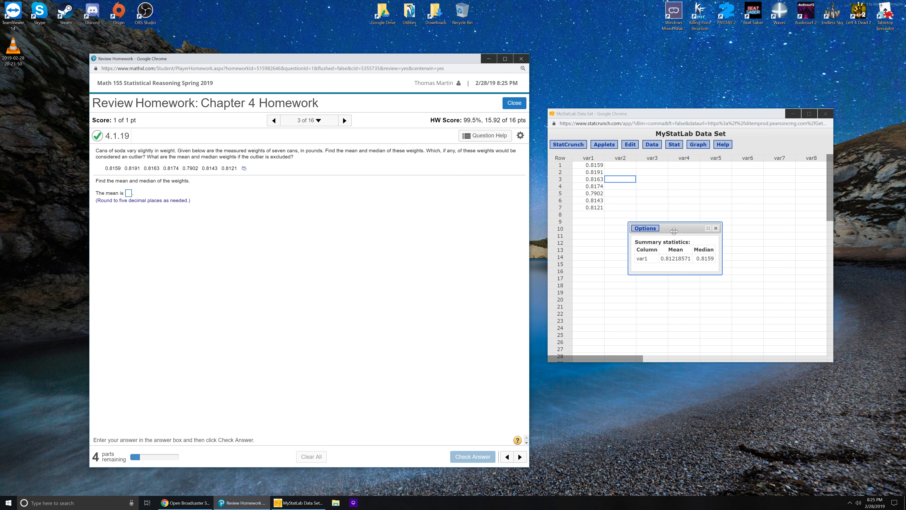
{"action": "left_click_drag", "start_coordinate": [674, 232], "coordinate": [657, 238]}
Answer the mean question with 0.81219, check the answer and dismiss the feedback.
{"action": "left_click", "coordinate": [128, 193]}
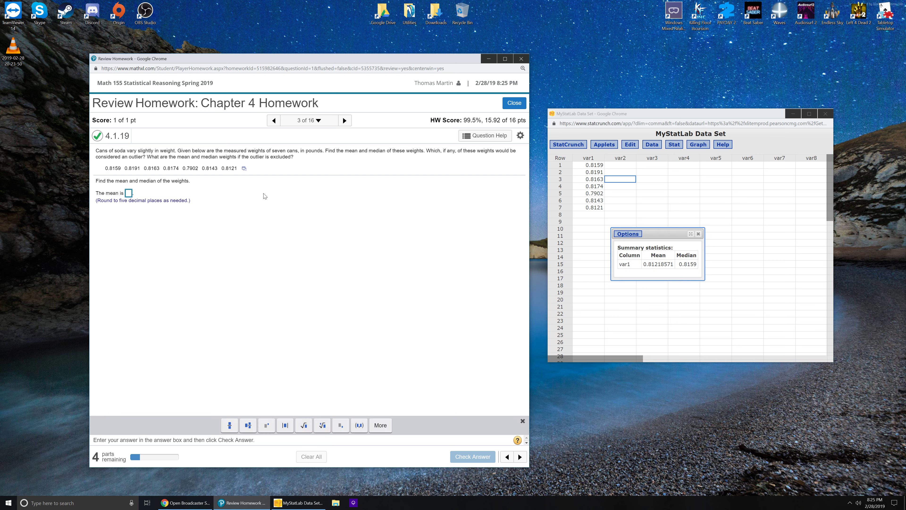
{"action": "type", "text": "0.81219"}
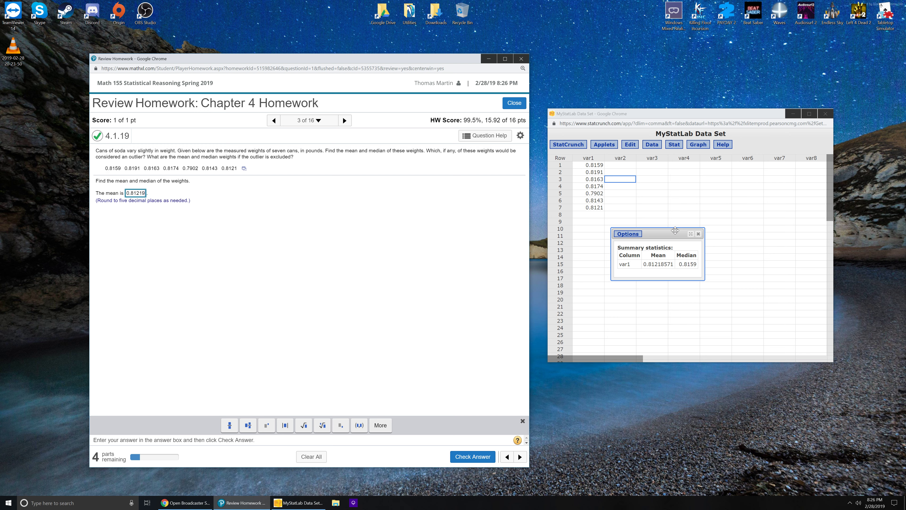
{"action": "left_click", "coordinate": [281, 300]}
{"action": "left_click", "coordinate": [466, 457]}
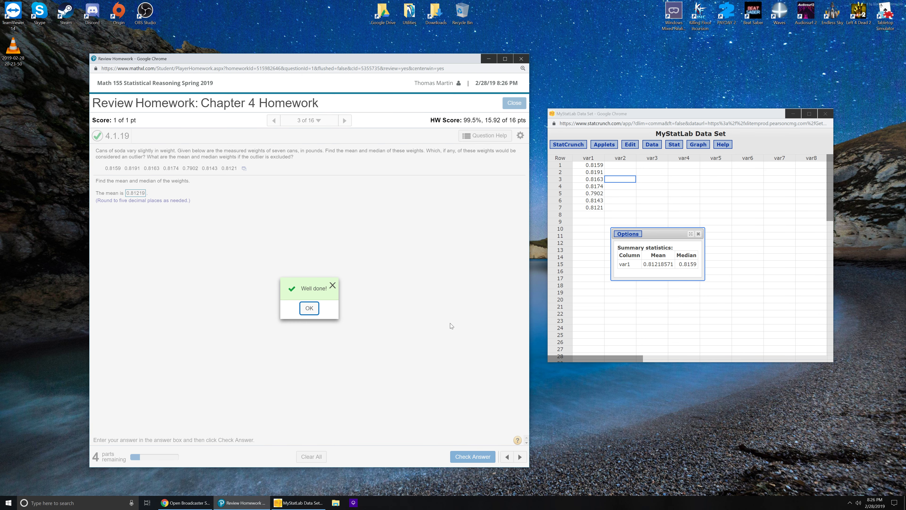
{"action": "left_click", "coordinate": [316, 310]}
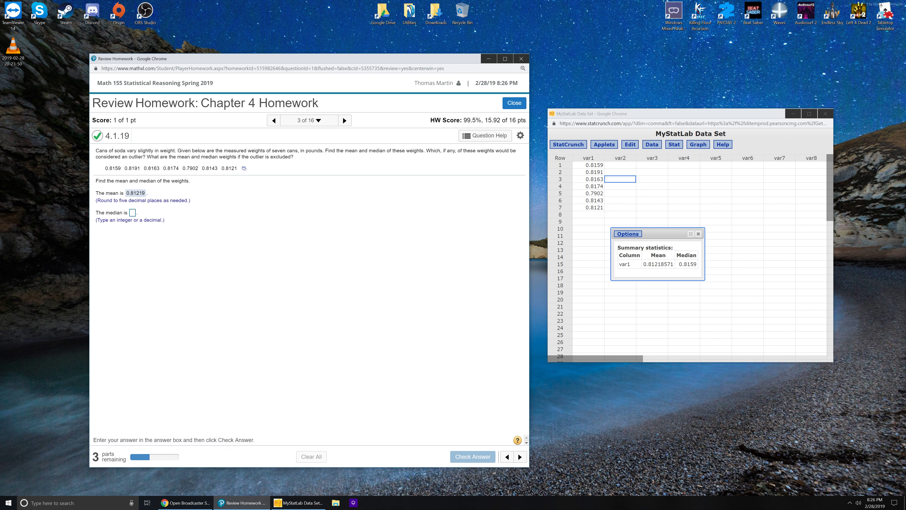
Answer the median question with 0.8159, check the answer and dismiss the feedback.
{"action": "left_click", "coordinate": [133, 214]}
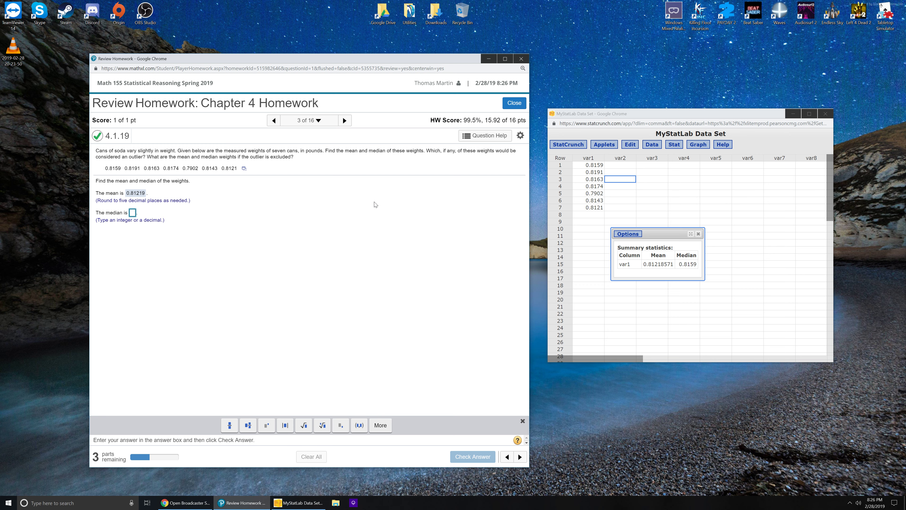
{"action": "type", "text": "0."}
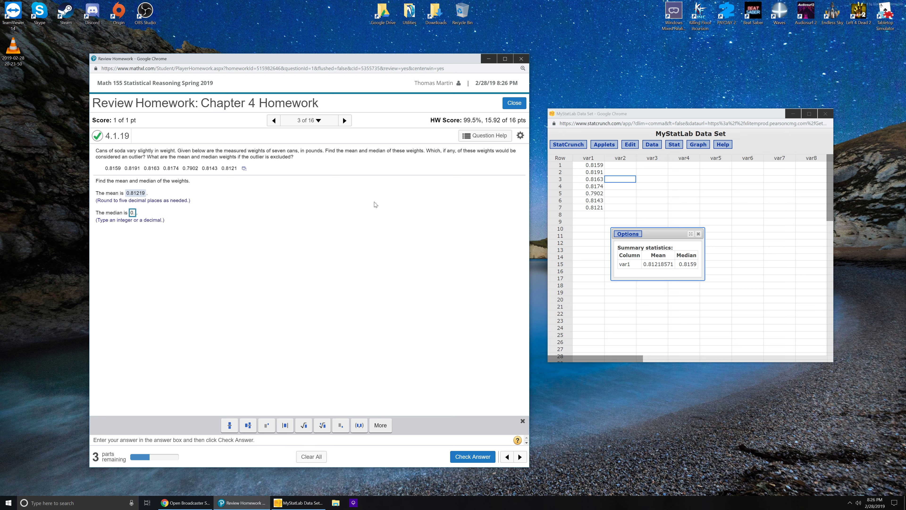
{"action": "type", "text": "8159"}
{"action": "left_click", "coordinate": [470, 457]}
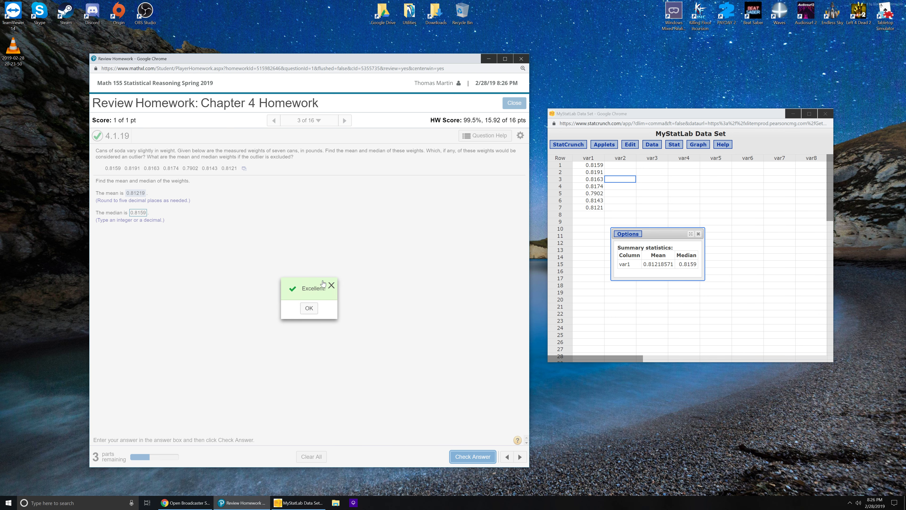
{"action": "left_click", "coordinate": [308, 308]}
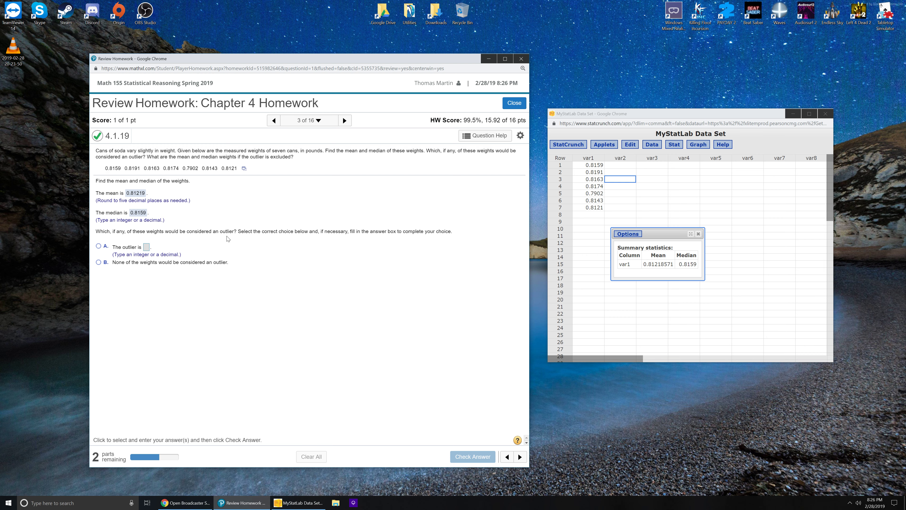
Close the summary statistics results and submit choice A with 0.7902 as the outlier in the homework.
{"action": "left_click_drag", "start_coordinate": [662, 229], "coordinate": [728, 200]}
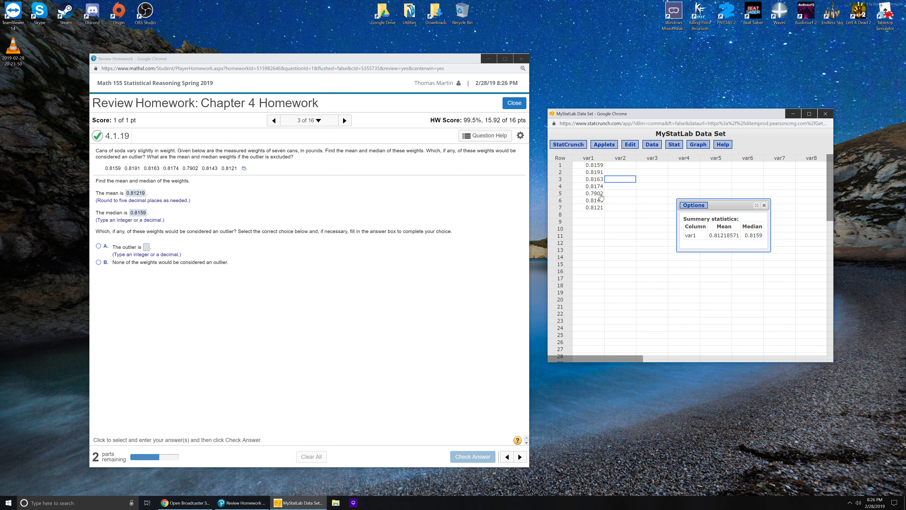
{"action": "left_click", "coordinate": [764, 206]}
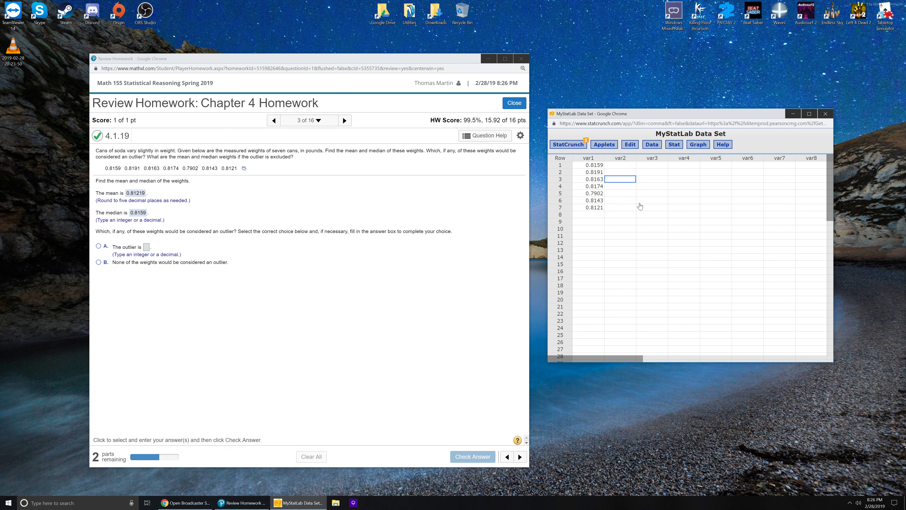
{"action": "left_click", "coordinate": [99, 246]}
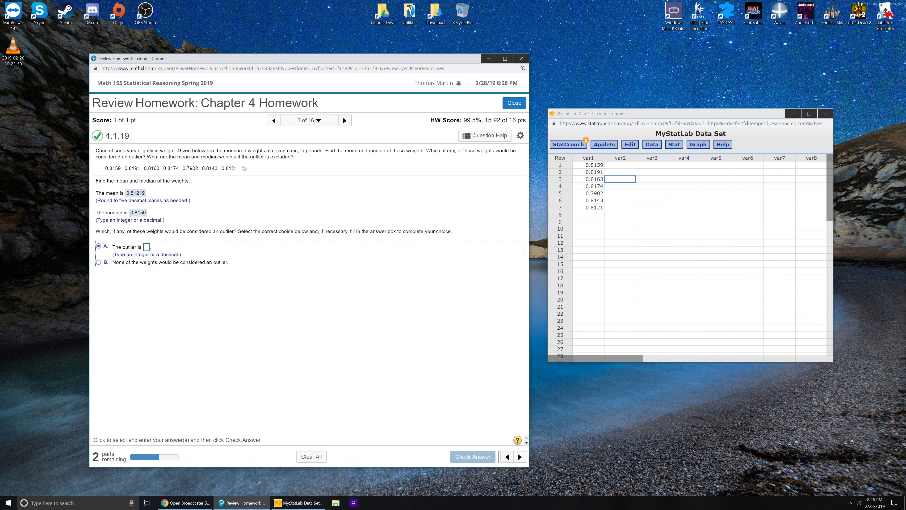
{"action": "left_click", "coordinate": [146, 247]}
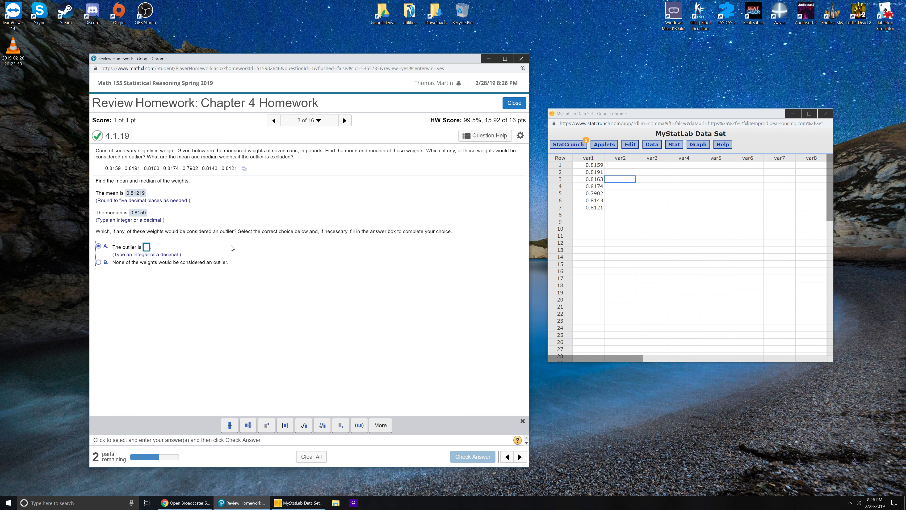
{"action": "type", "text": "0.7902"}
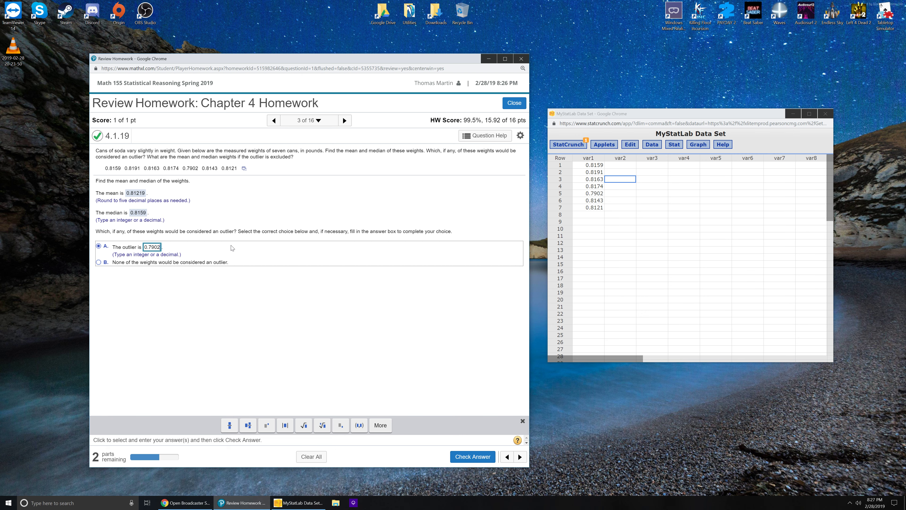
{"action": "left_click", "coordinate": [463, 457]}
{"action": "left_click", "coordinate": [304, 309]}
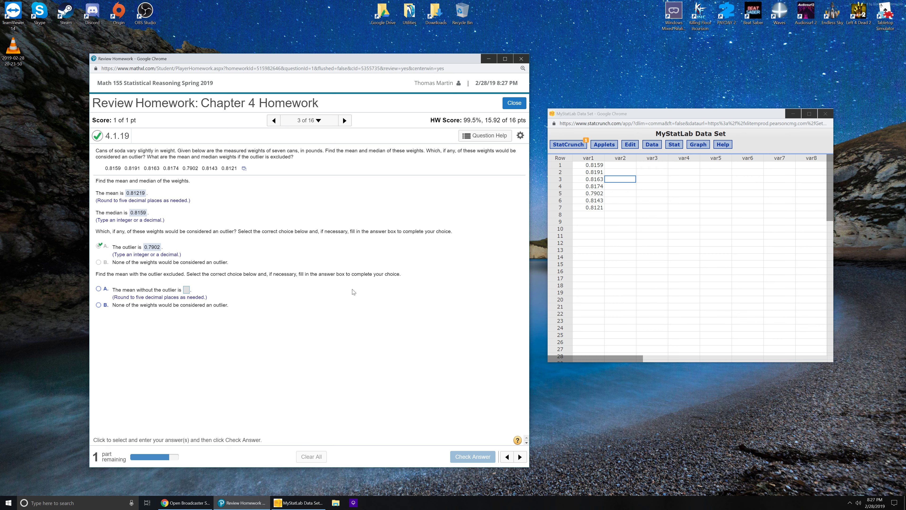
Delete the outlier 0.7902 from row 5 of var1 in the StatCrunch data table.
{"action": "left_click", "coordinate": [634, 224]}
{"action": "double_click", "coordinate": [597, 195]}
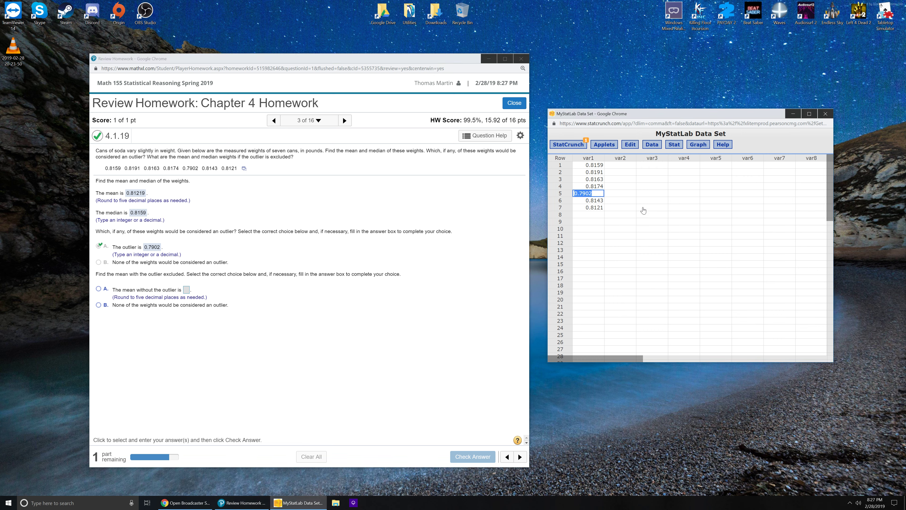
{"action": "key", "text": "BackSpace"}
{"action": "left_click", "coordinate": [665, 231]}
Compute column summary statistics for var1 with only the Mean selected, and move the results window below the data values.
{"action": "left_click", "coordinate": [674, 145]}
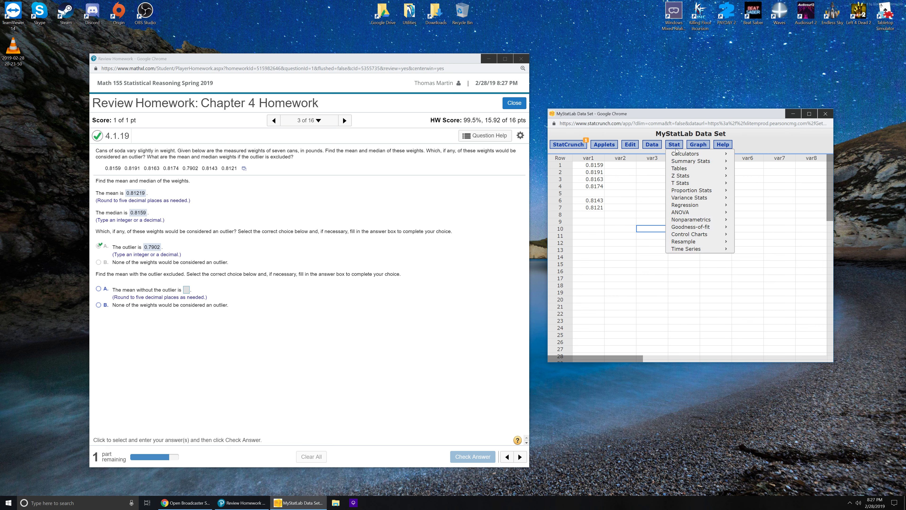
{"action": "mouse_move", "coordinate": [696, 161]}
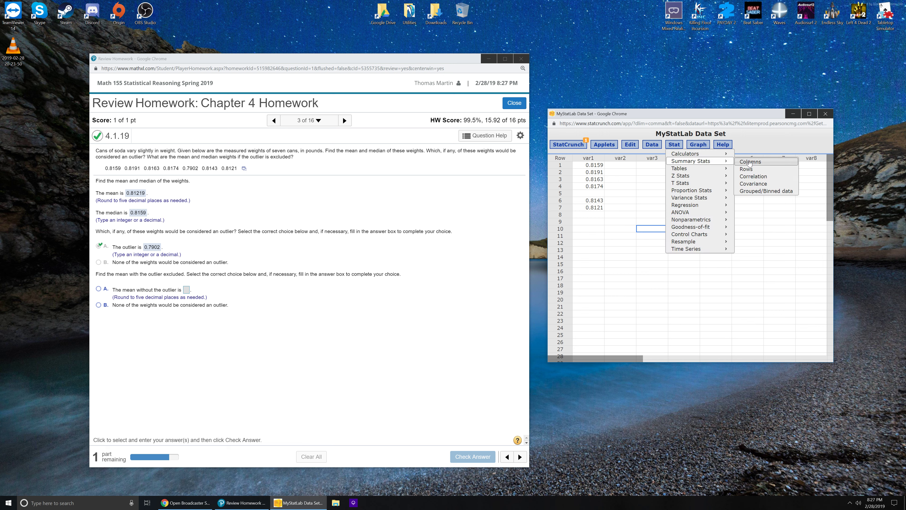
{"action": "left_click", "coordinate": [750, 162]}
{"action": "left_click", "coordinate": [623, 158]}
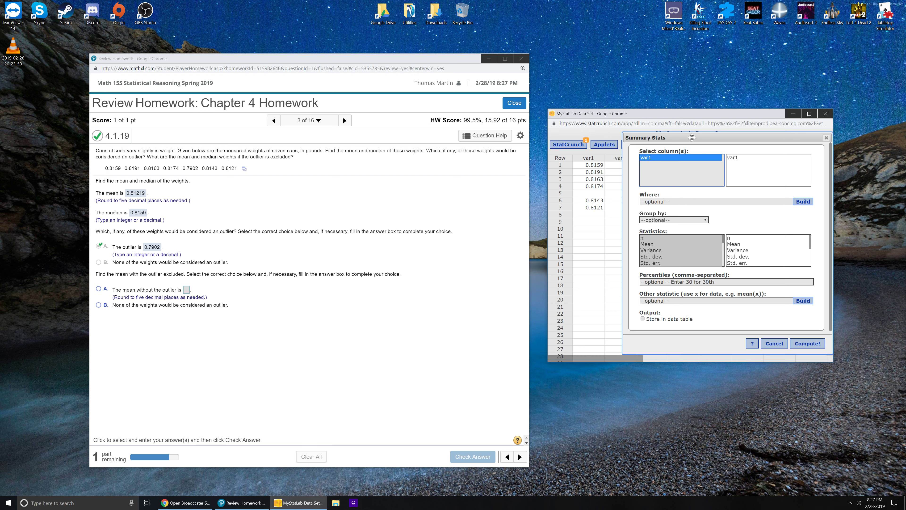
{"action": "left_click", "coordinate": [647, 244]}
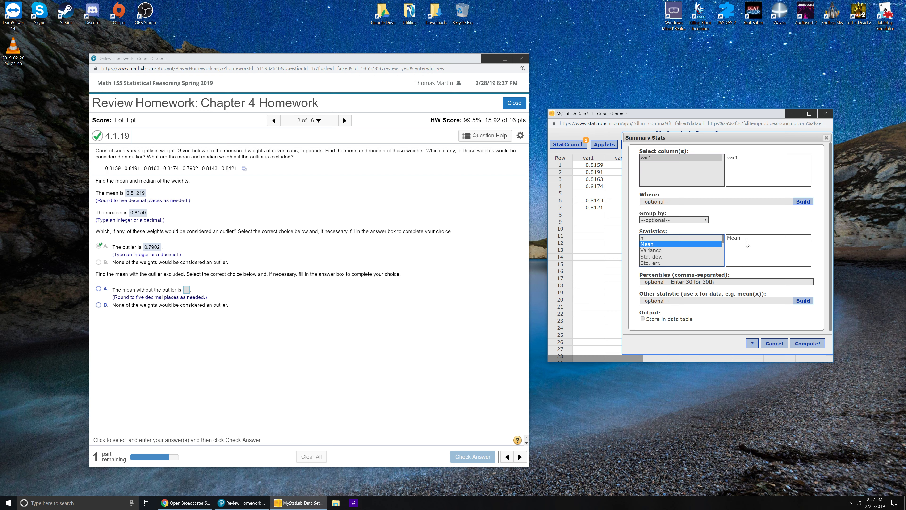
{"action": "left_click", "coordinate": [808, 343]}
{"action": "left_click_drag", "start_coordinate": [773, 185], "coordinate": [631, 241]}
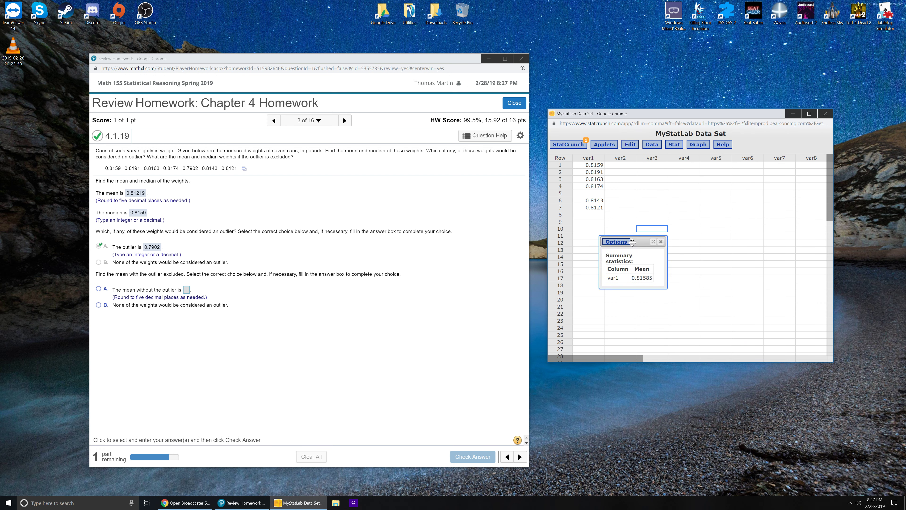
Submit choice A with 0.81585 as the mean without the outlier in the homework and dismiss the feedback.
{"action": "left_click", "coordinate": [99, 290]}
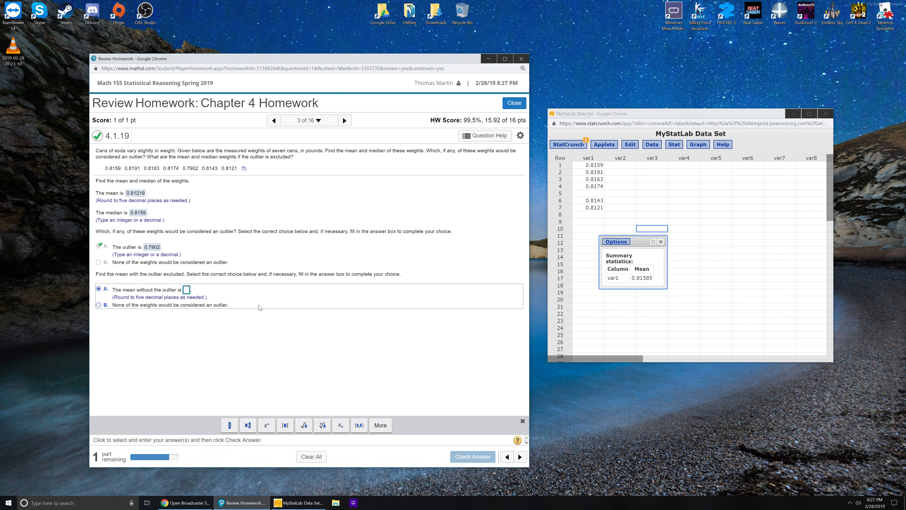
{"action": "type", "text": "0."}
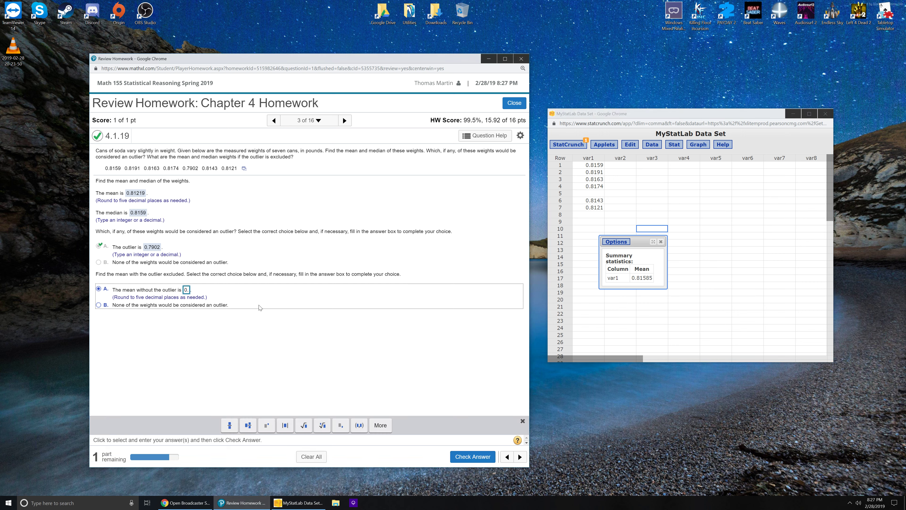
{"action": "type", "text": "81585"}
{"action": "key", "text": "Return"}
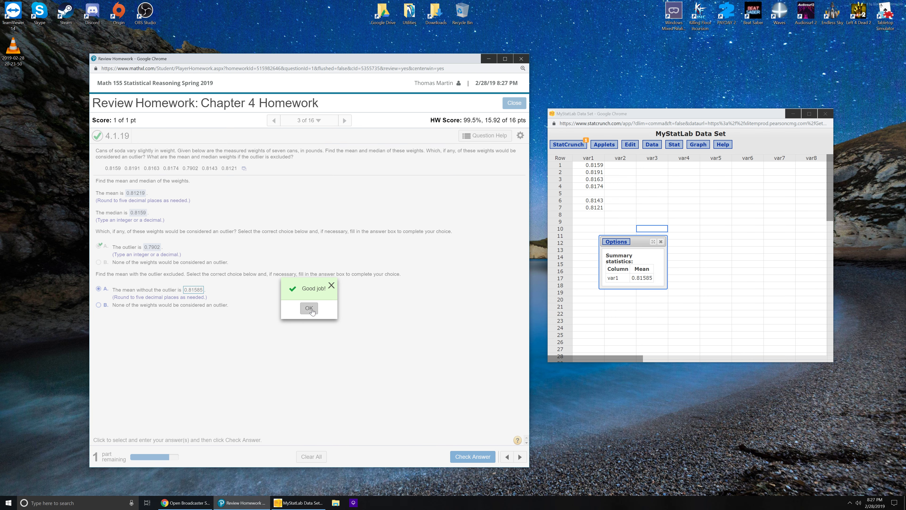
{"action": "left_click", "coordinate": [309, 312]}
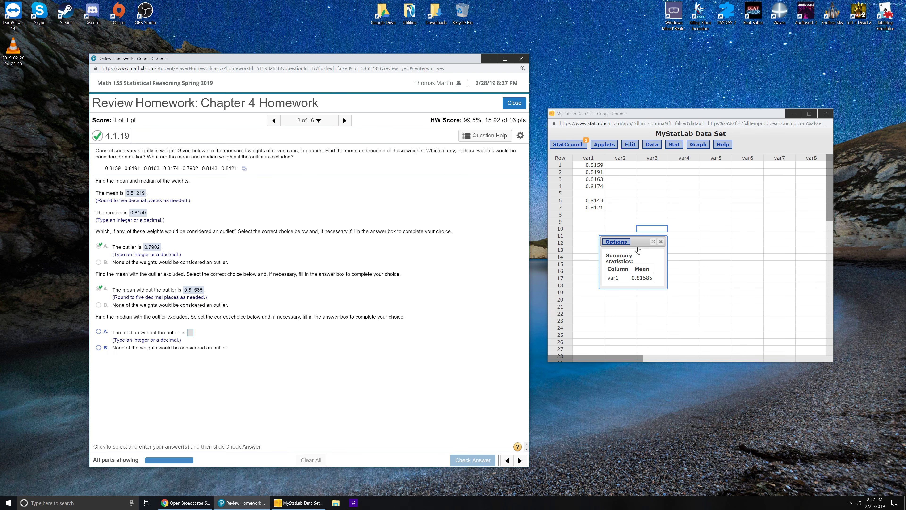
Close the mean results and compute only the Median of var1 in StatCrunch, placing the results window below the data values.
{"action": "left_click", "coordinate": [661, 243]}
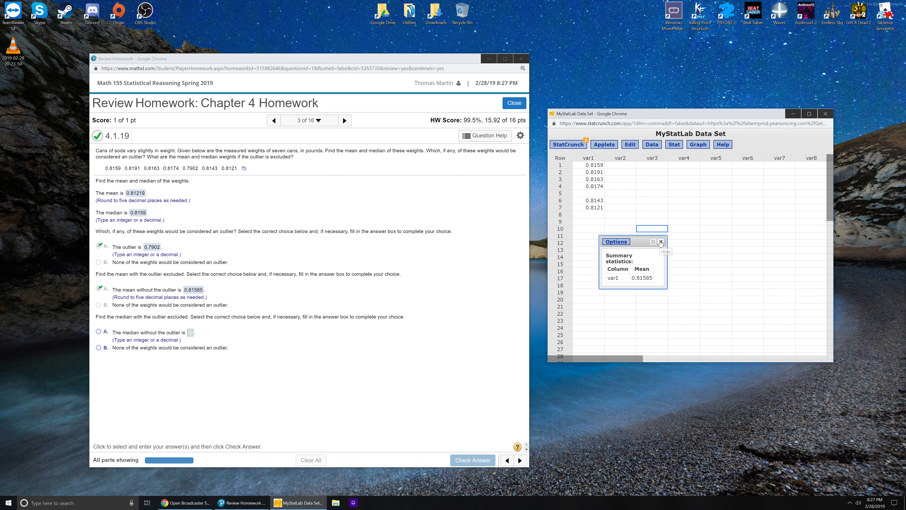
{"action": "left_click", "coordinate": [674, 145]}
{"action": "mouse_move", "coordinate": [680, 162]}
{"action": "left_click", "coordinate": [749, 163]}
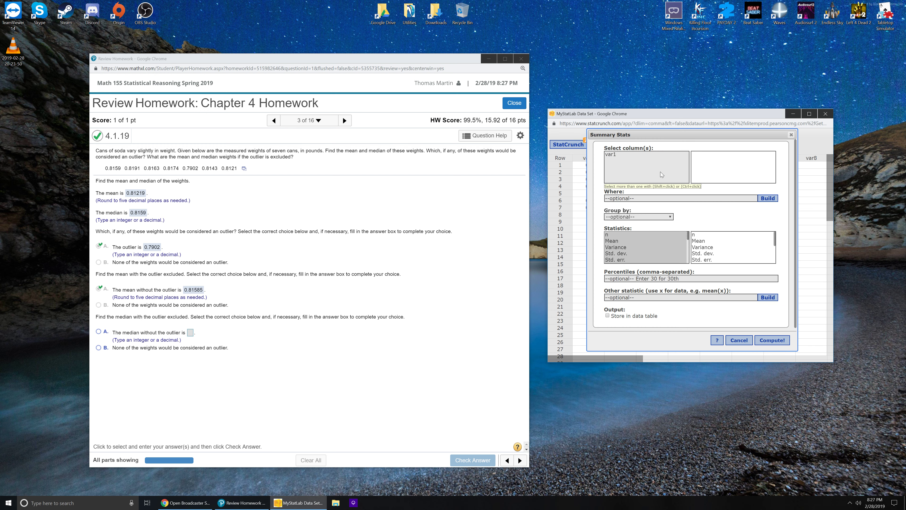
{"action": "left_click", "coordinate": [625, 156]}
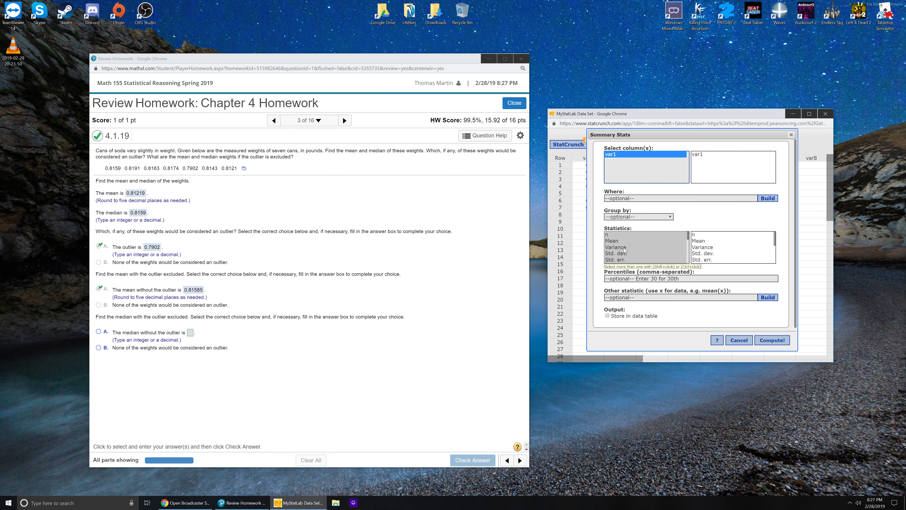
{"action": "scroll", "coordinate": [642, 246], "scroll_direction": "down", "scroll_amount": 1}
{"action": "left_click", "coordinate": [640, 254]}
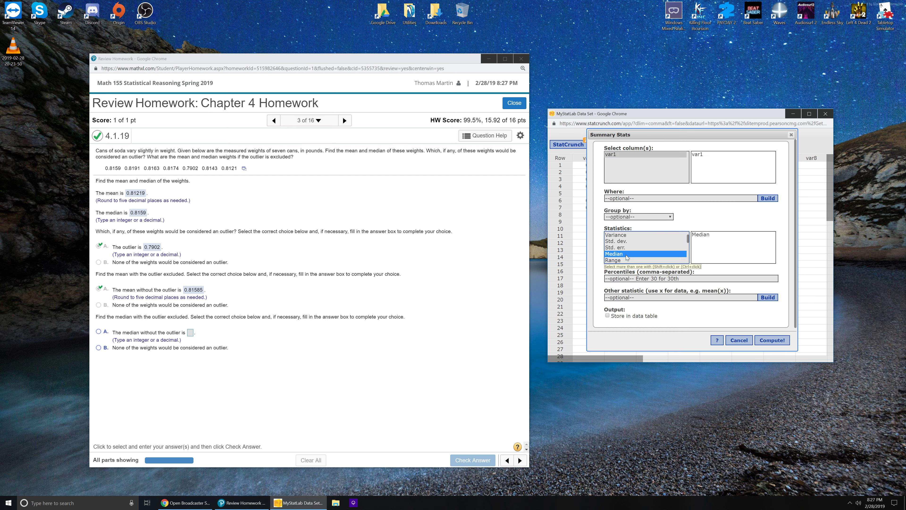
{"action": "left_click", "coordinate": [706, 235]}
{"action": "left_click", "coordinate": [771, 339]}
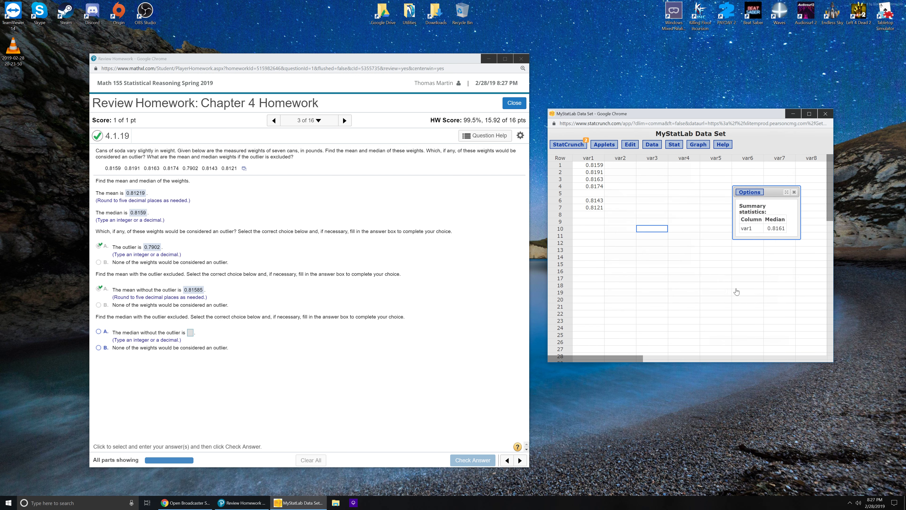
{"action": "left_click_drag", "start_coordinate": [764, 189], "coordinate": [637, 245]}
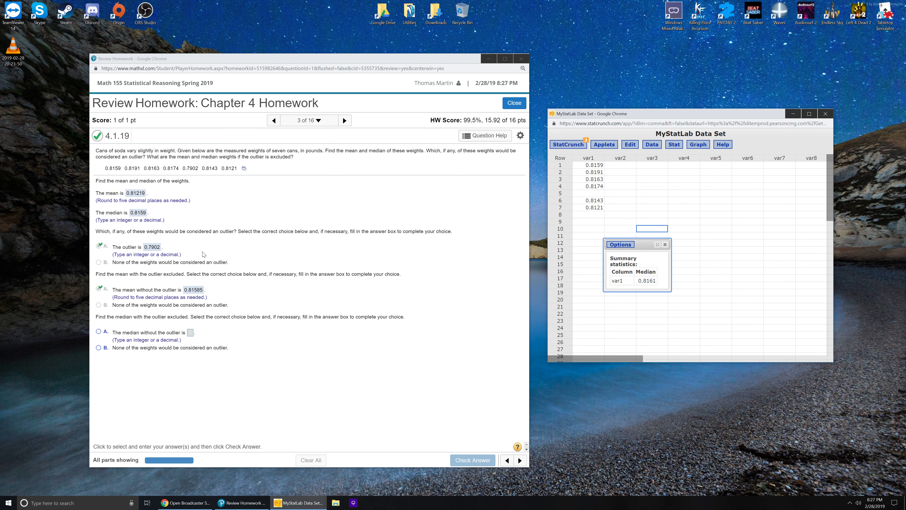
Submit choice A with 0.8161 as the median without the outlier in the homework and dismiss the feedback.
{"action": "left_click", "coordinate": [98, 331]}
{"action": "left_click", "coordinate": [190, 333]}
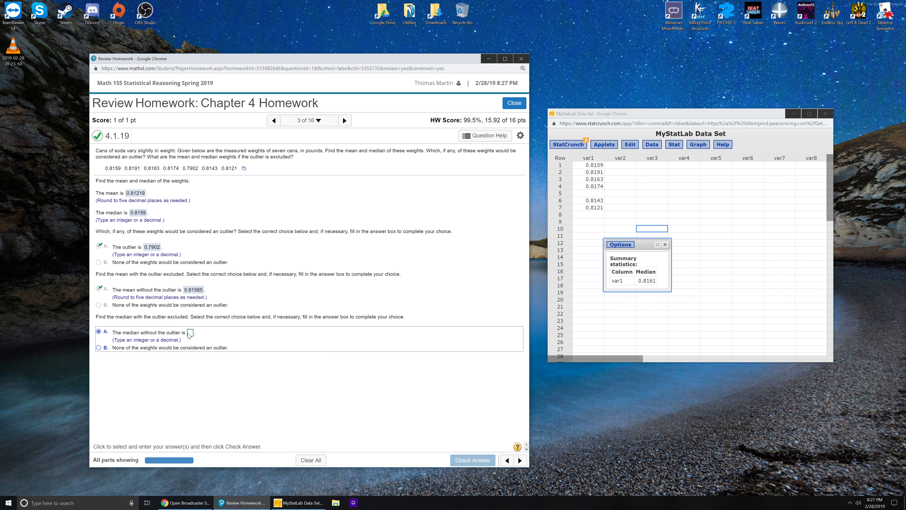
{"action": "type", "text": "0.8161"}
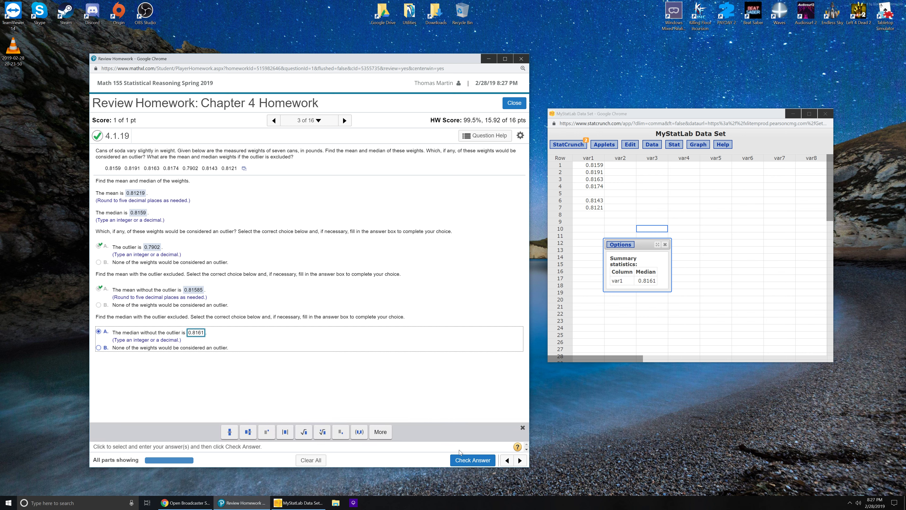
{"action": "left_click", "coordinate": [473, 460]}
{"action": "left_click", "coordinate": [309, 308]}
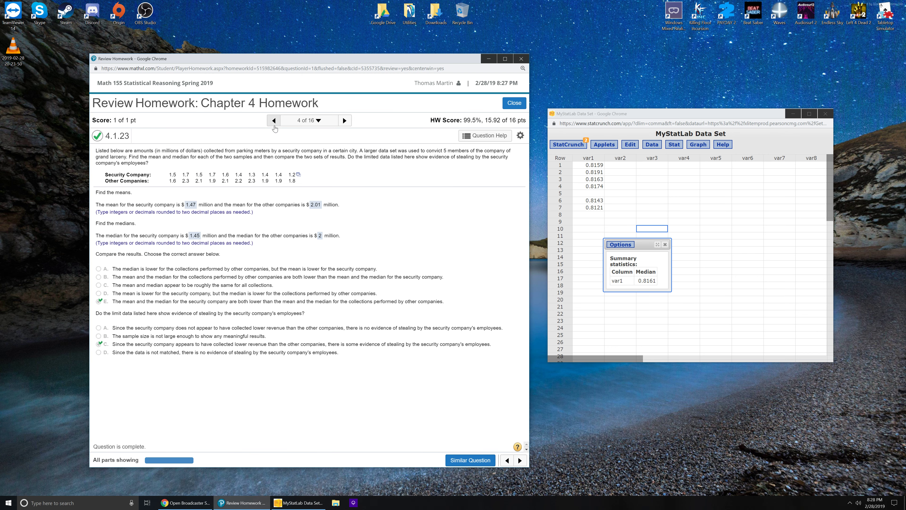
Return to the earlier completed version of question 4.1.19 and examine its mean, median and outlier answers.
{"action": "left_click", "coordinate": [274, 125]}
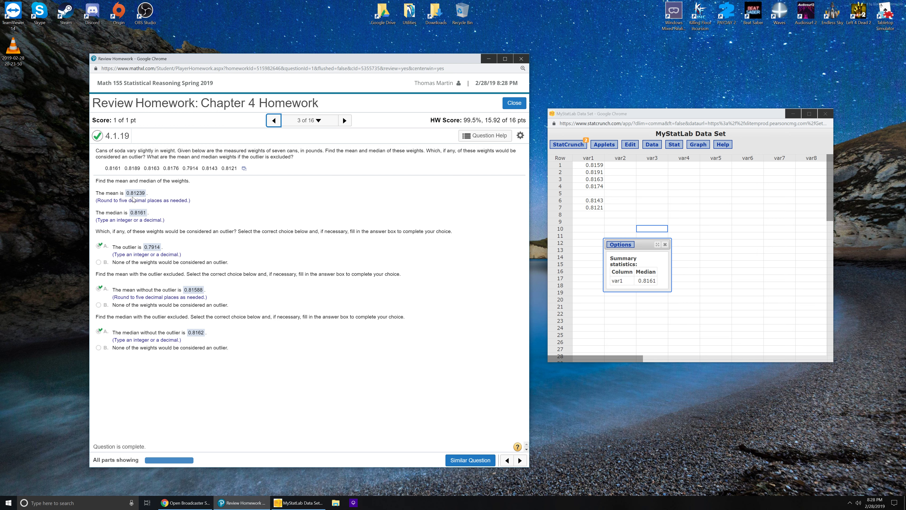
{"action": "left_click", "coordinate": [198, 200]}
{"action": "left_click", "coordinate": [209, 250]}
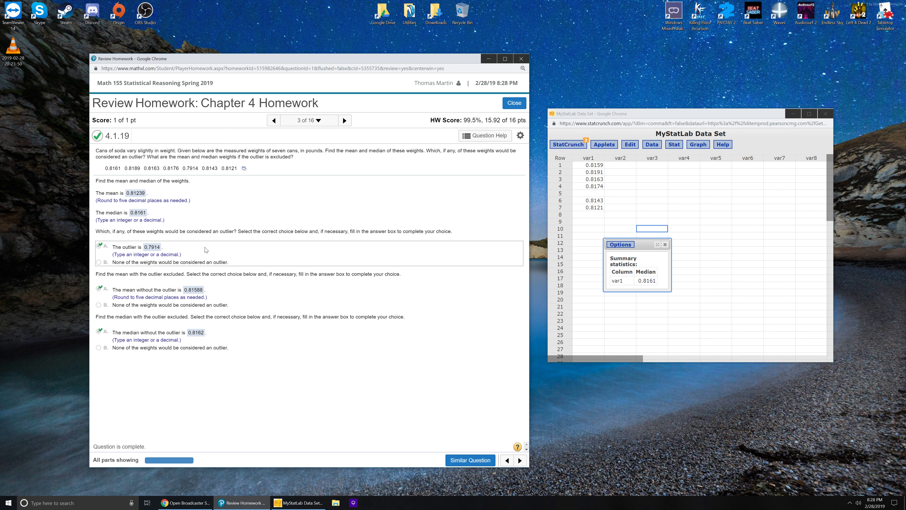